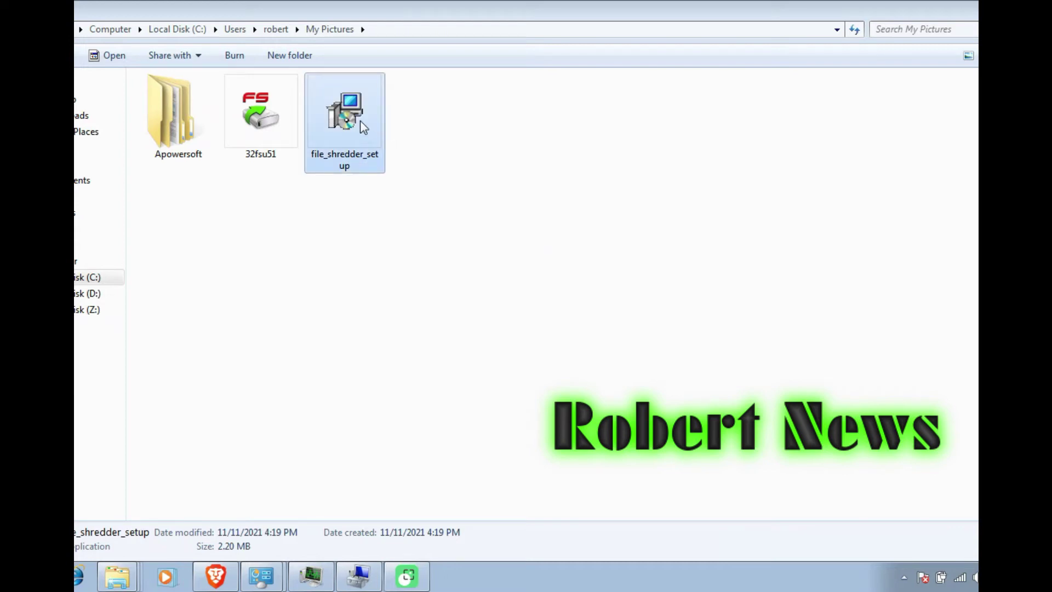
Step: Install File Shredder with the license accepted and default location and options
{"action": "double_click", "coordinate": [360, 121]}
{"action": "left_click", "coordinate": [581, 311]}
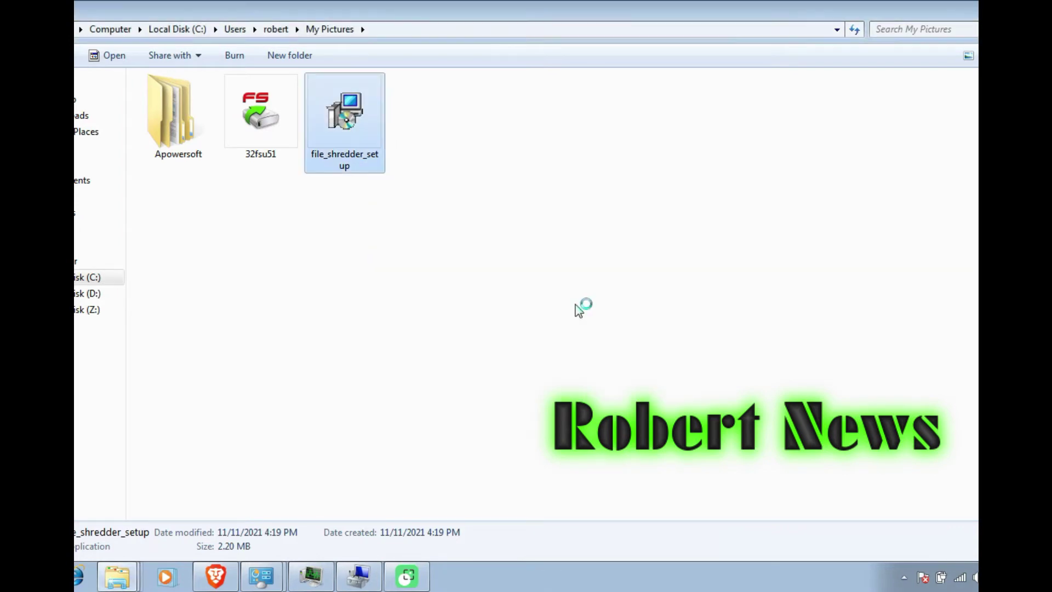
{"action": "left_click", "coordinate": [616, 412]}
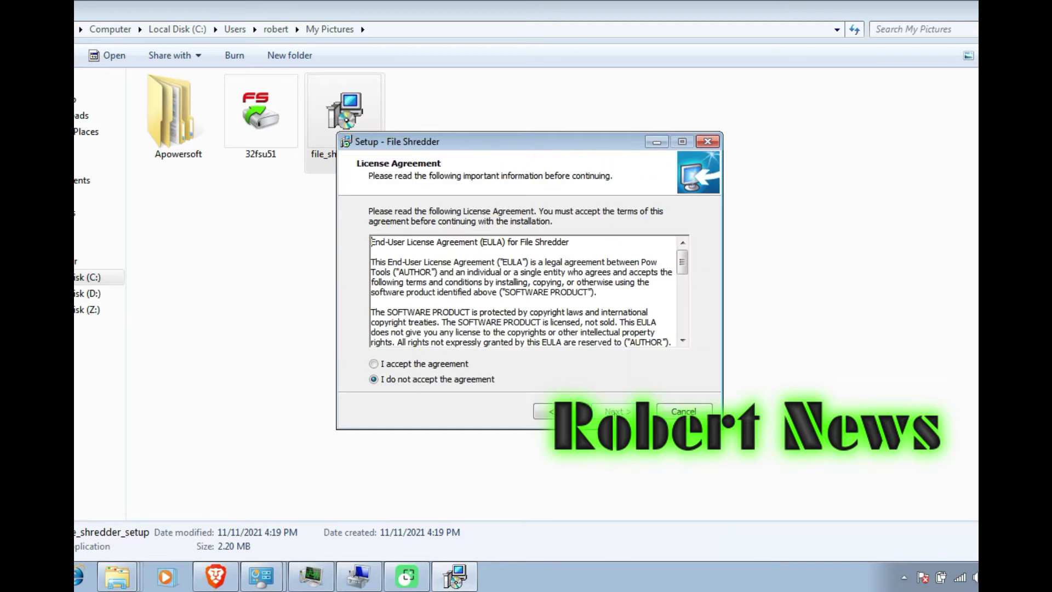
{"action": "left_click", "coordinate": [431, 364]}
{"action": "left_click", "coordinate": [615, 411]}
{"action": "left_click", "coordinate": [614, 412]}
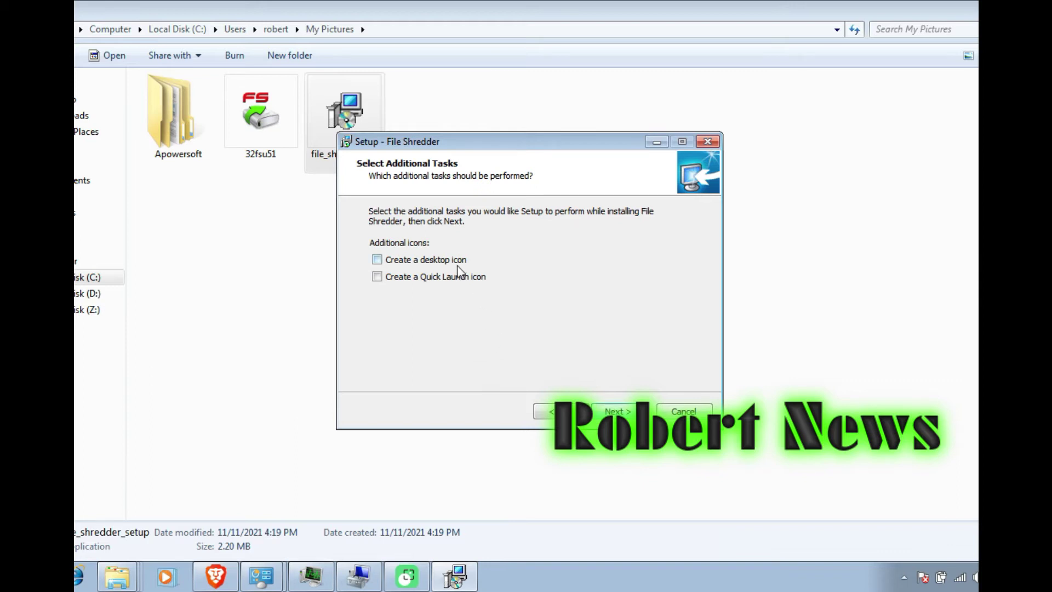
{"action": "left_click", "coordinate": [610, 411]}
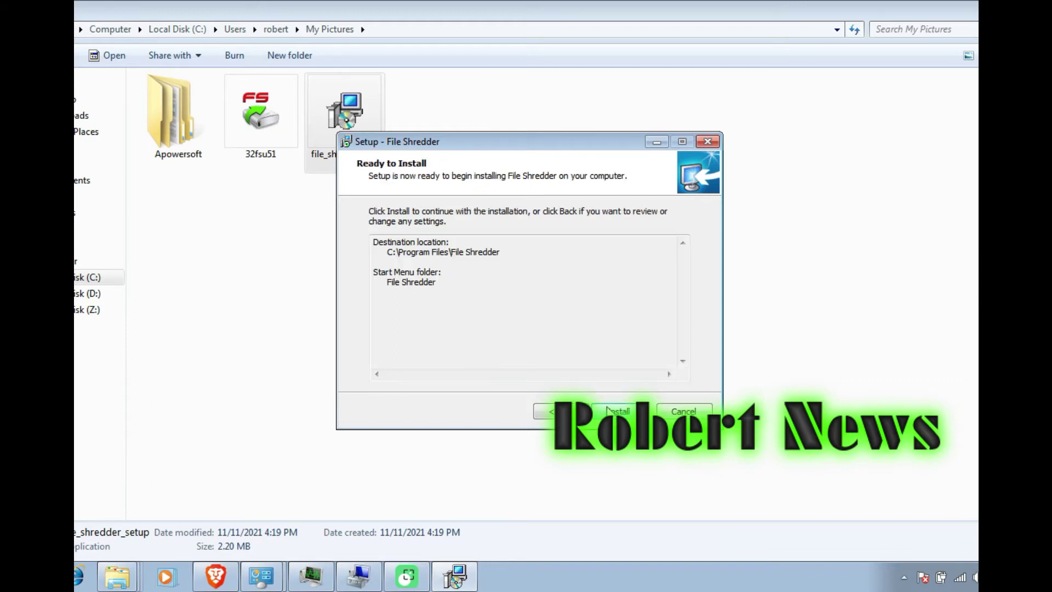
{"action": "left_click", "coordinate": [610, 412]}
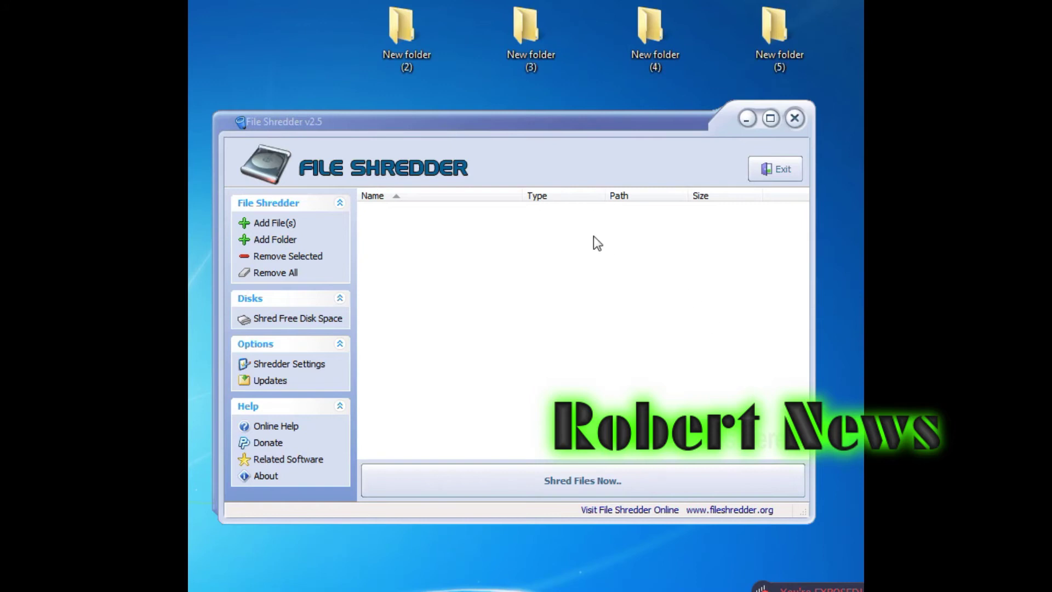
Step: Add desktop folders New folder (2) through (5) to the shred list
{"action": "mouse_move", "coordinate": [686, 16]}
{"action": "left_mouse_down"}
{"action": "mouse_move", "coordinate": [420, 51]}
{"action": "mouse_move", "coordinate": [473, 270]}
{"action": "left_mouse_up"}
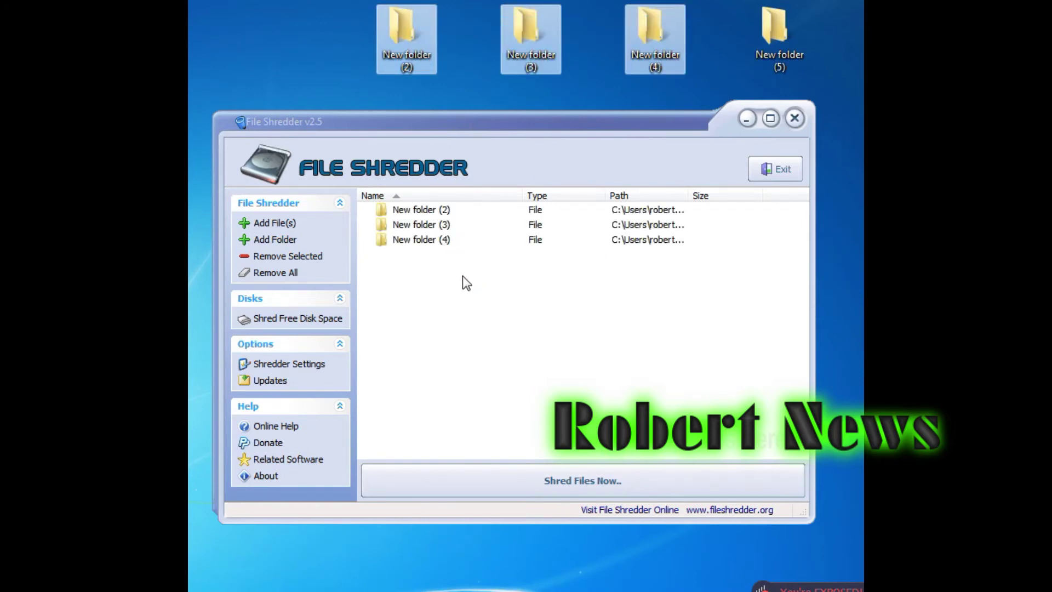
{"action": "left_click", "coordinate": [470, 379]}
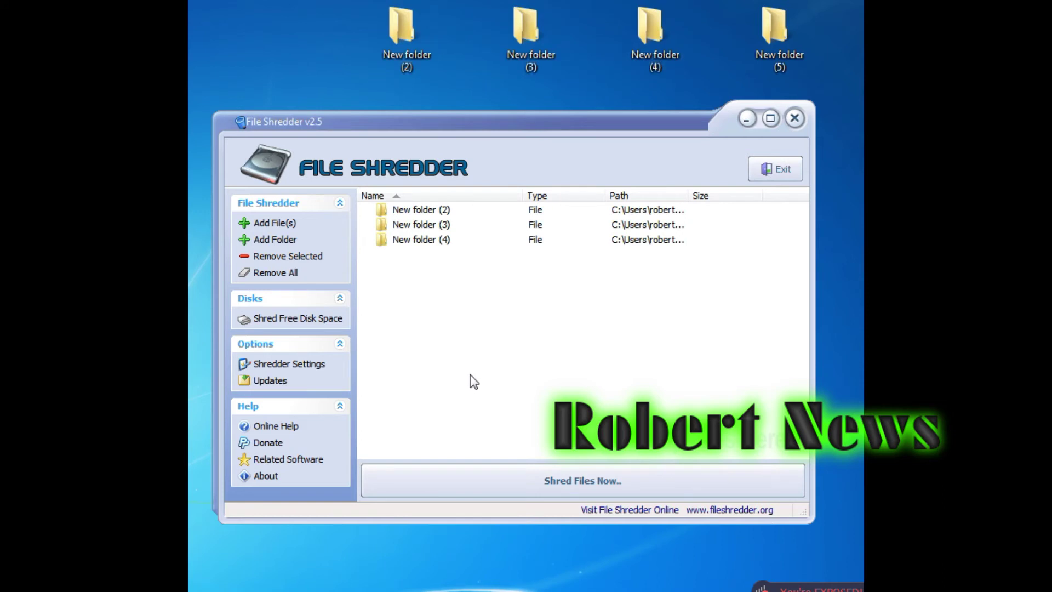
{"action": "left_click", "coordinate": [276, 240]}
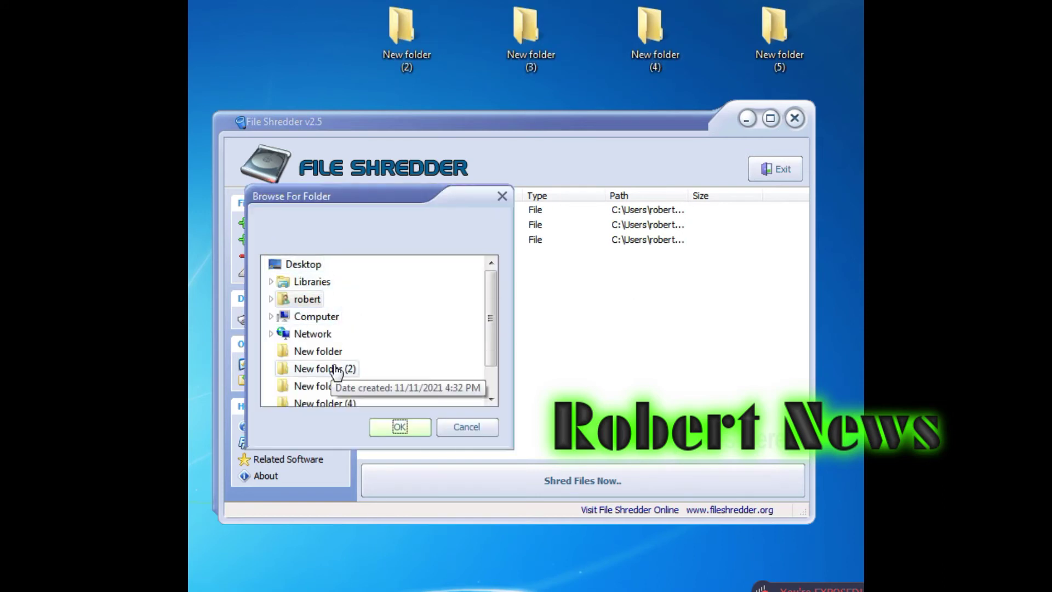
{"action": "scroll", "coordinate": [494, 362], "scroll_direction": "down", "scroll_amount": 2}
{"action": "left_click", "coordinate": [332, 386]}
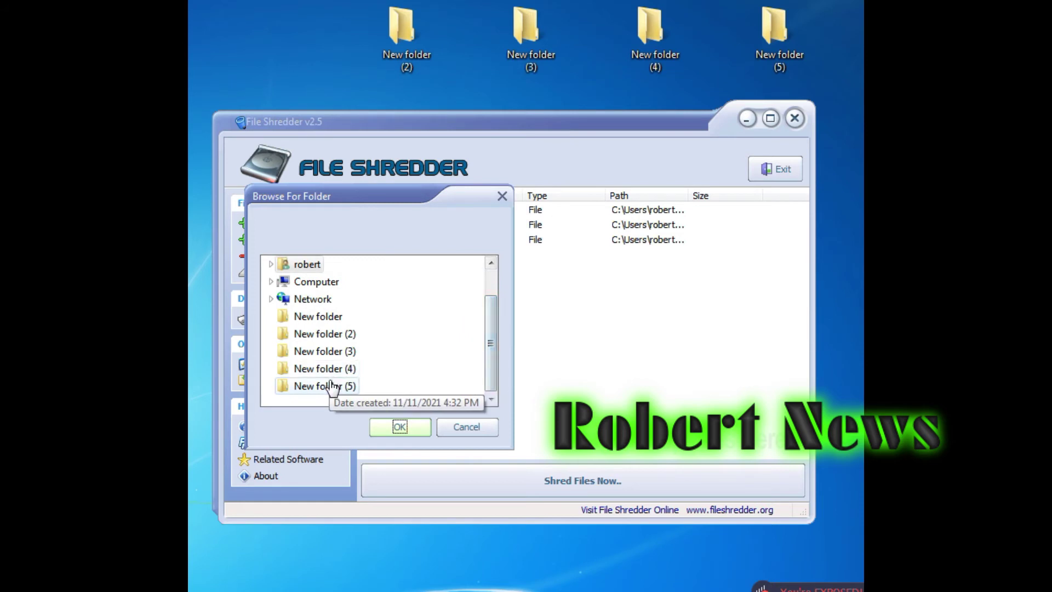
{"action": "left_click", "coordinate": [401, 429]}
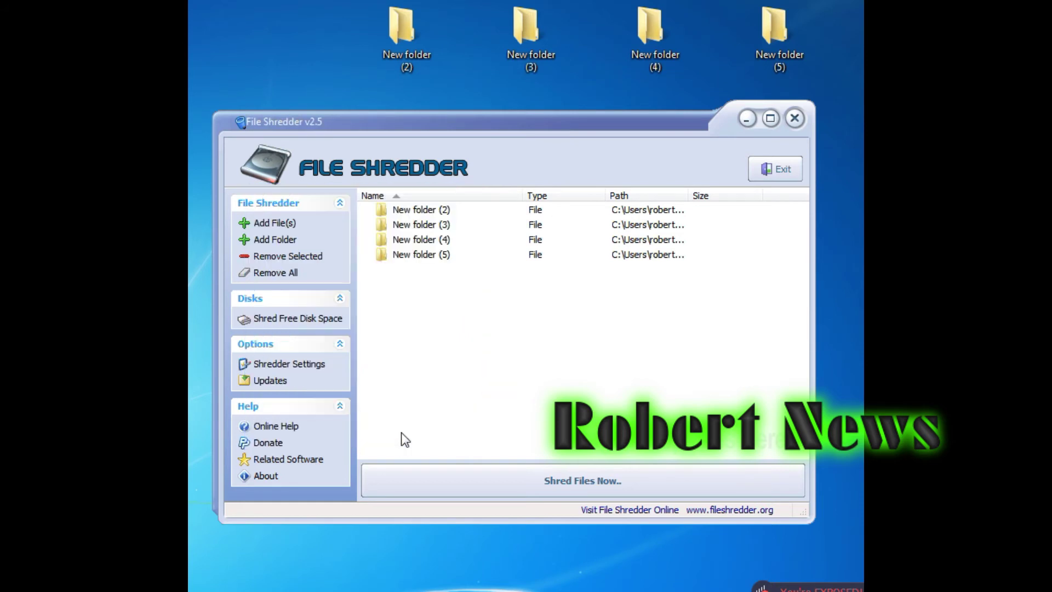
Step: Permanently shred New folder (2)–(5), then show the About box with version 2.5
{"action": "left_click", "coordinate": [697, 210]}
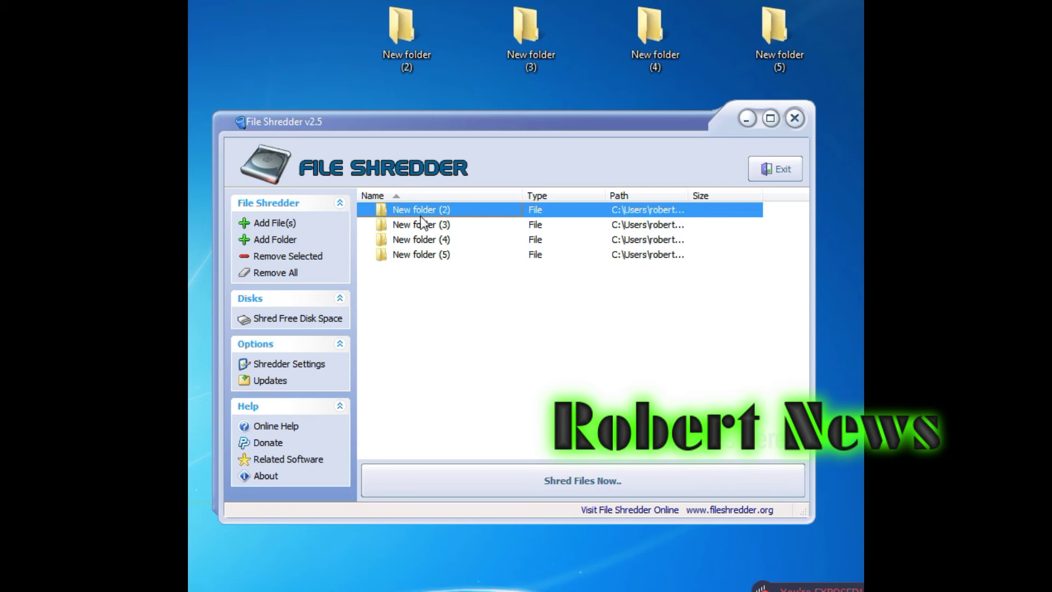
{"action": "left_click", "coordinate": [542, 489]}
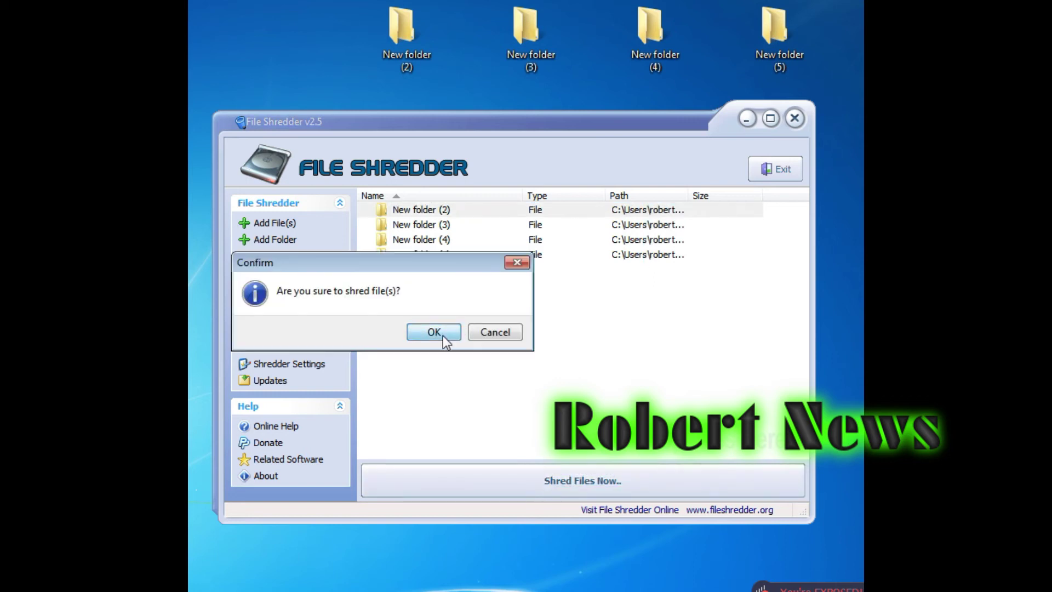
{"action": "left_click", "coordinate": [434, 332]}
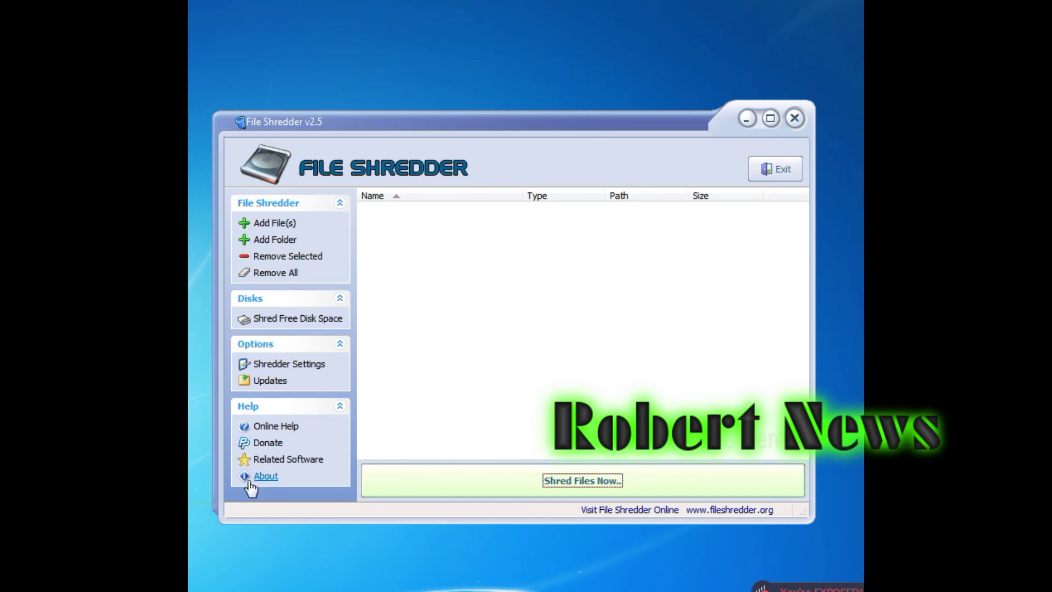
{"action": "left_click", "coordinate": [252, 480]}
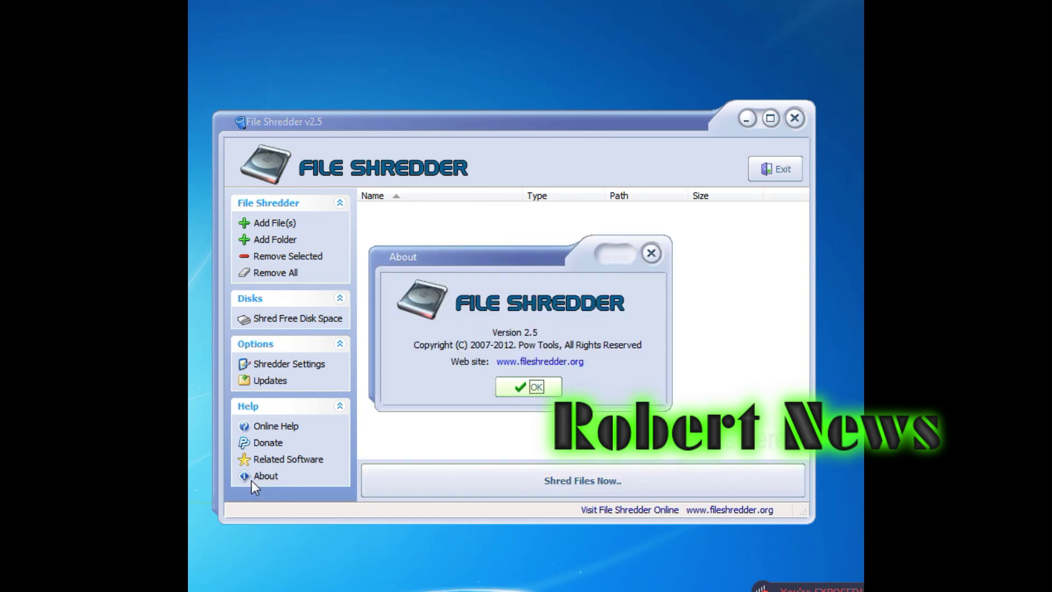